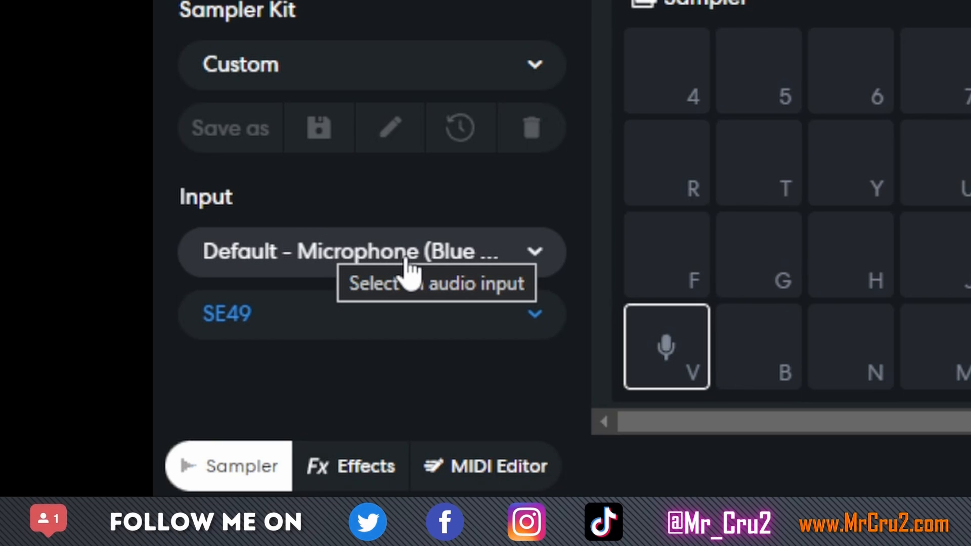
- Review the audio input sources and MIDI devices available for the sampler, keeping the default microphone and SE49
{"action": "left_click", "coordinate": [404, 260]}
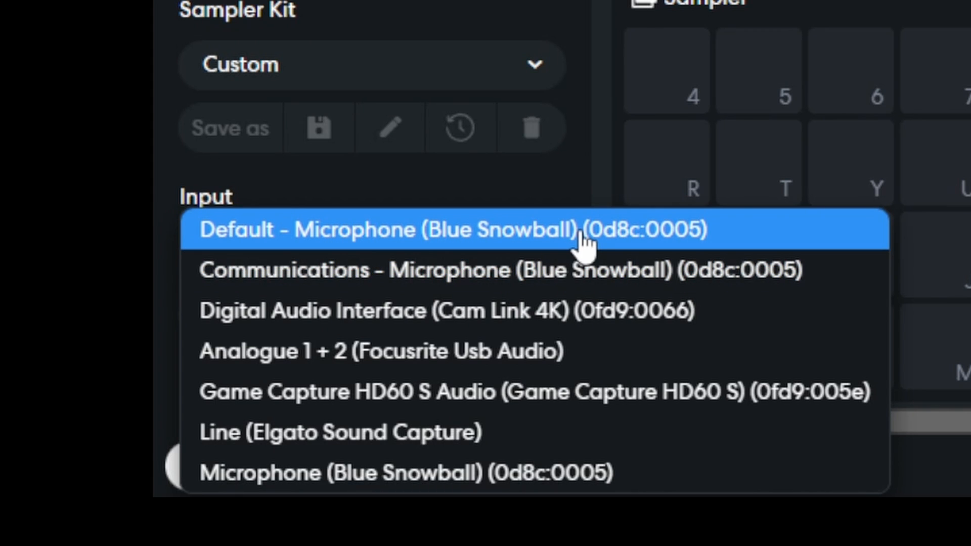
{"action": "left_click", "coordinate": [562, 188]}
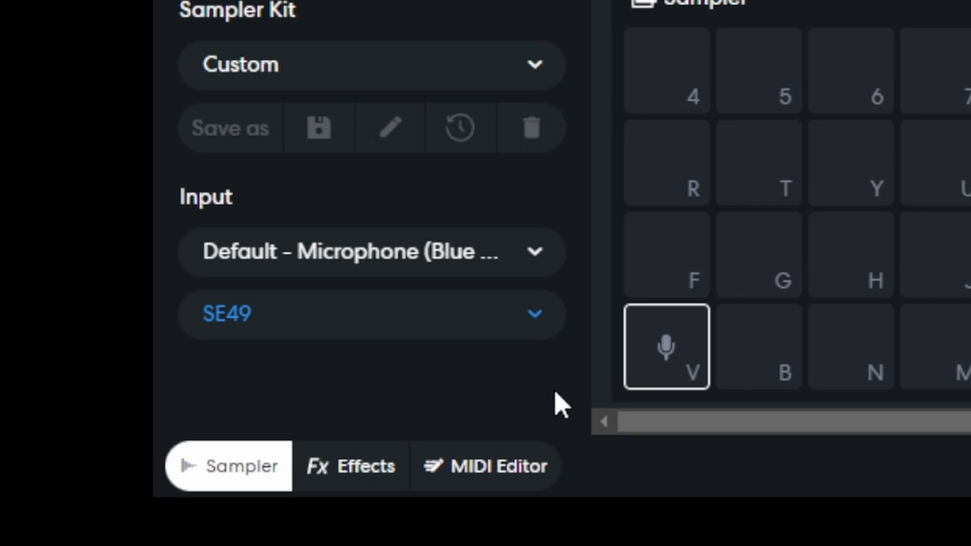
{"action": "left_click", "coordinate": [439, 264]}
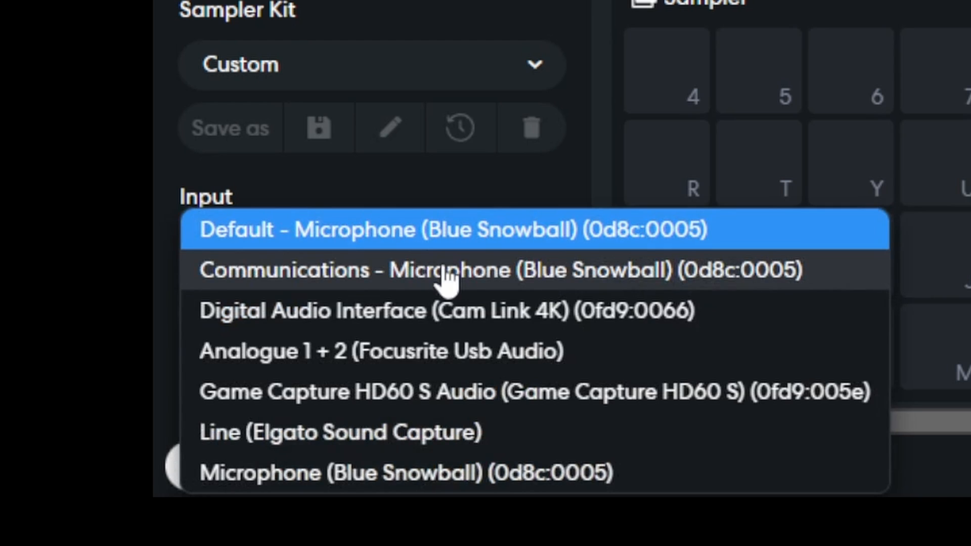
{"action": "left_click", "coordinate": [569, 179]}
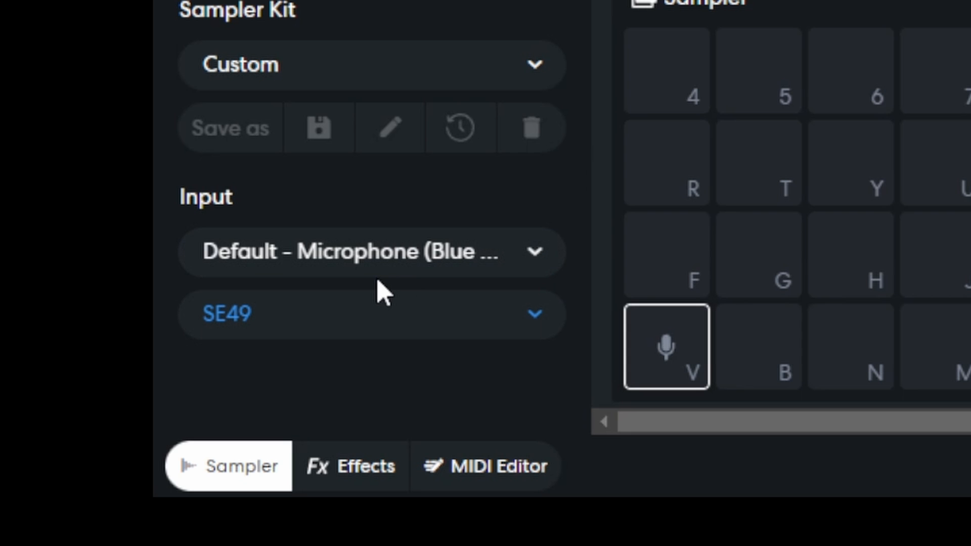
{"action": "left_click", "coordinate": [319, 316]}
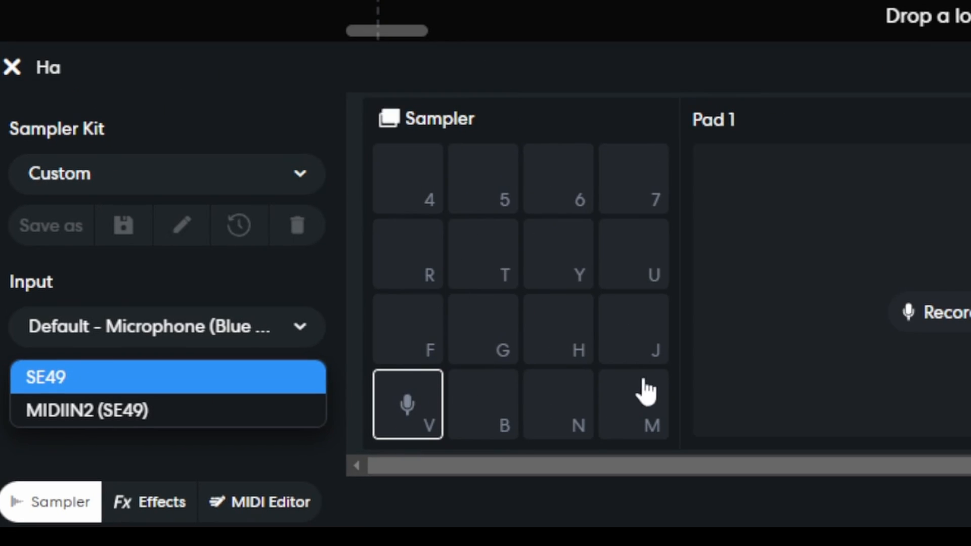
{"action": "left_click", "coordinate": [653, 237]}
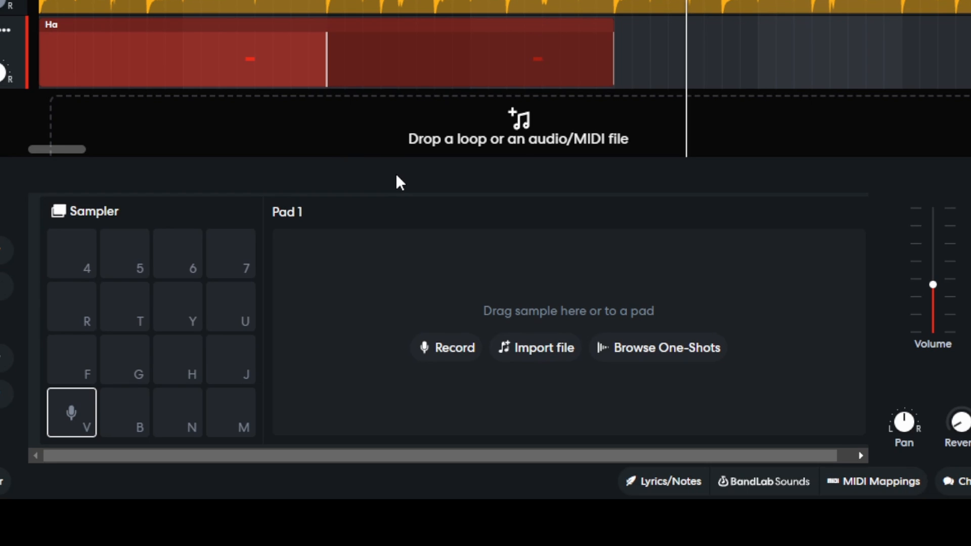
- Record a vocal sample with the microphone onto Pad 1 of the sampler and play it back
{"action": "left_click", "coordinate": [458, 348]}
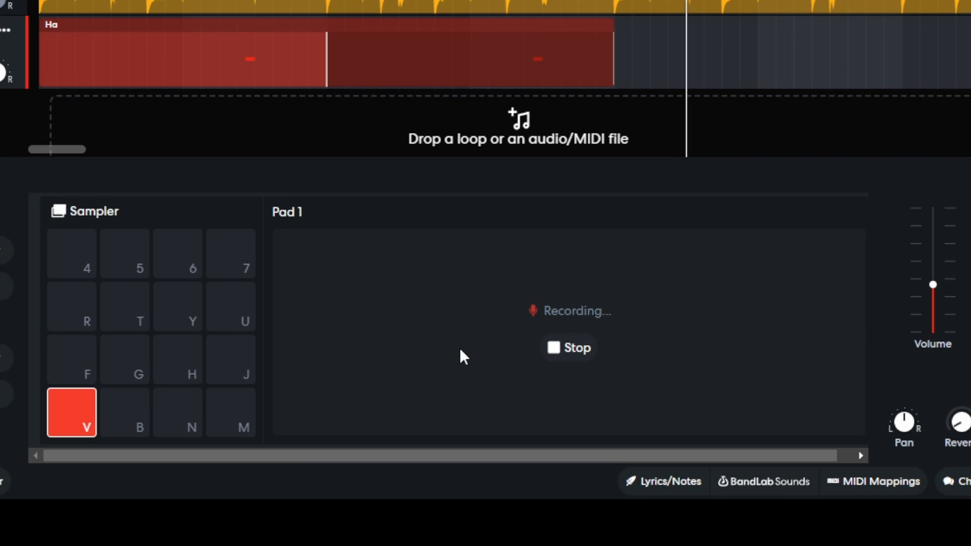
{"action": "left_click", "coordinate": [555, 361]}
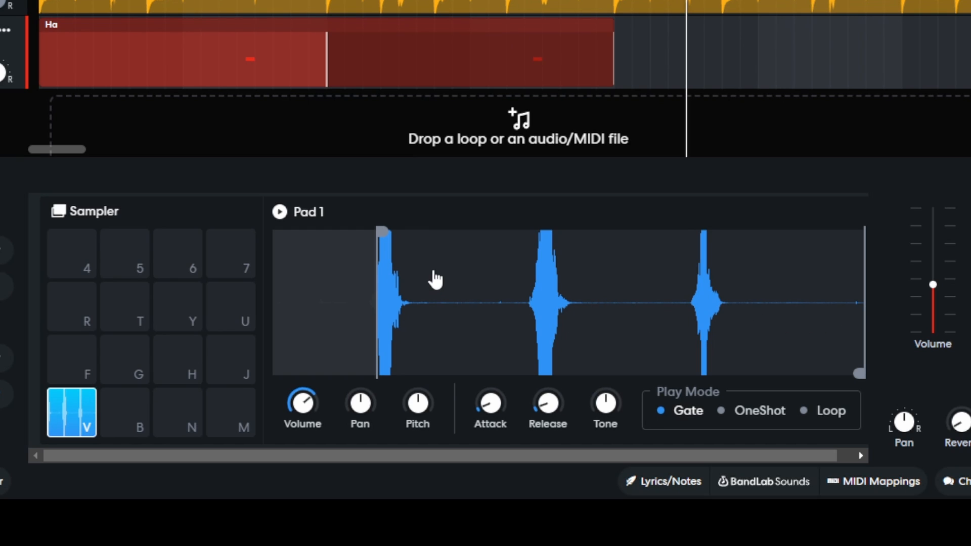
{"action": "mouse_move", "coordinate": [859, 374]}
{"action": "left_mouse_down"}
{"action": "mouse_move", "coordinate": [706, 346]}
{"action": "mouse_move", "coordinate": [898, 379]}
{"action": "left_mouse_up"}
{"action": "key", "text": "6"}
{"action": "key", "text": "4"}
{"action": "key", "text": "v"}
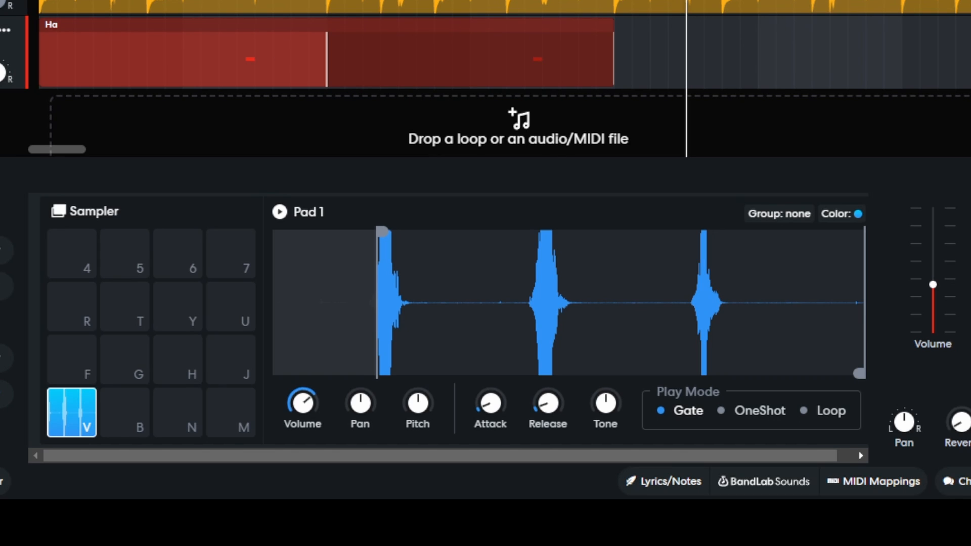
- Turn off the Ping Pong Delay and Studio Reverb effects on the Ha track
{"action": "left_click", "coordinate": [68, 218]}
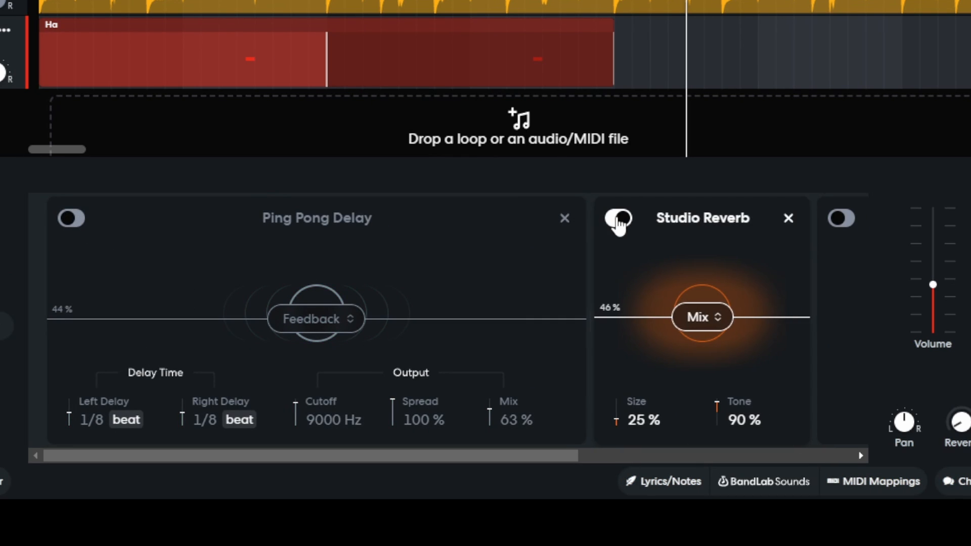
{"action": "left_click", "coordinate": [618, 218]}
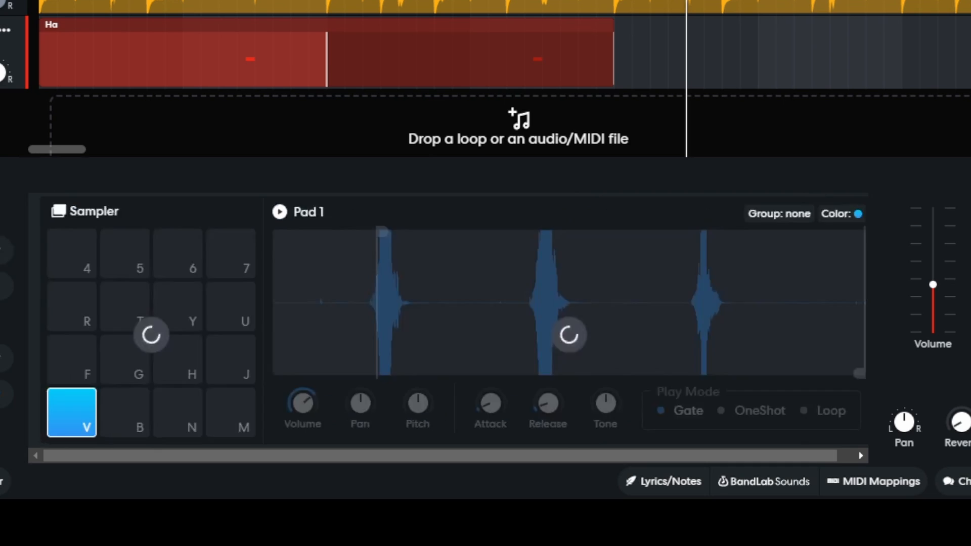
- Trim the Pad 1 sample's start and end tightly around the third vocal hit and set its play mode to OneShot
{"action": "left_click_drag", "start_coordinate": [381, 232], "coordinate": [336, 231]}
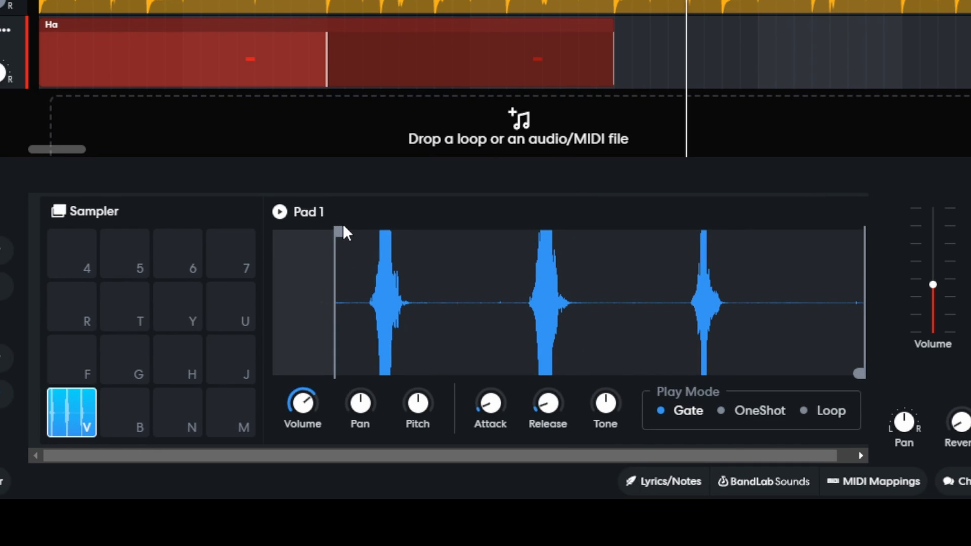
{"action": "left_click_drag", "start_coordinate": [338, 233], "coordinate": [529, 273]}
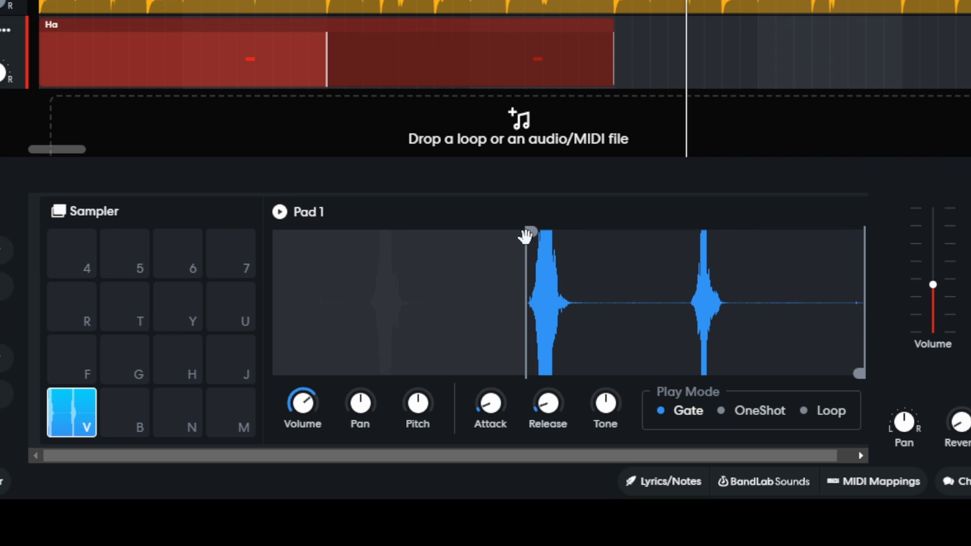
{"action": "left_click_drag", "start_coordinate": [529, 238], "coordinate": [690, 221]}
{"action": "key", "text": "v"}
{"action": "key", "text": "v"}
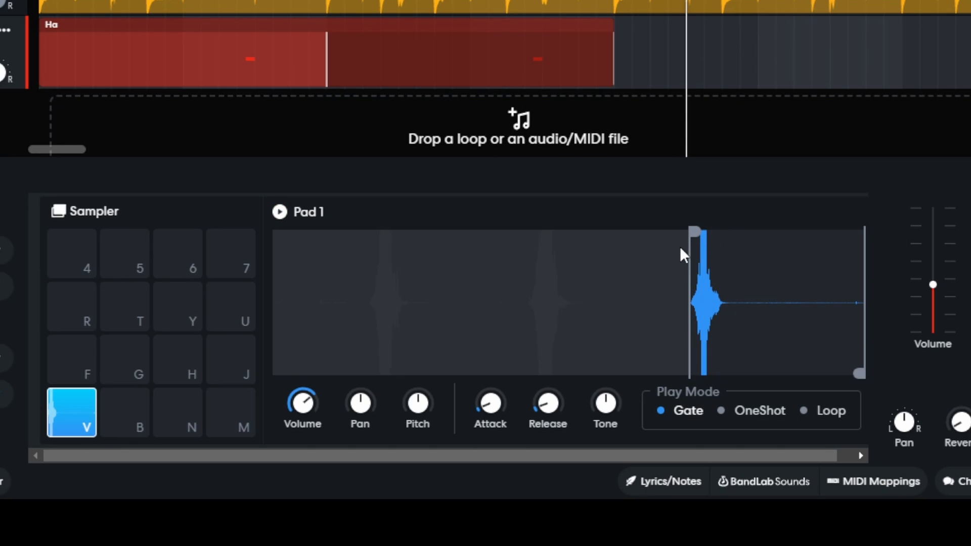
{"action": "left_click_drag", "start_coordinate": [860, 375], "coordinate": [729, 335]}
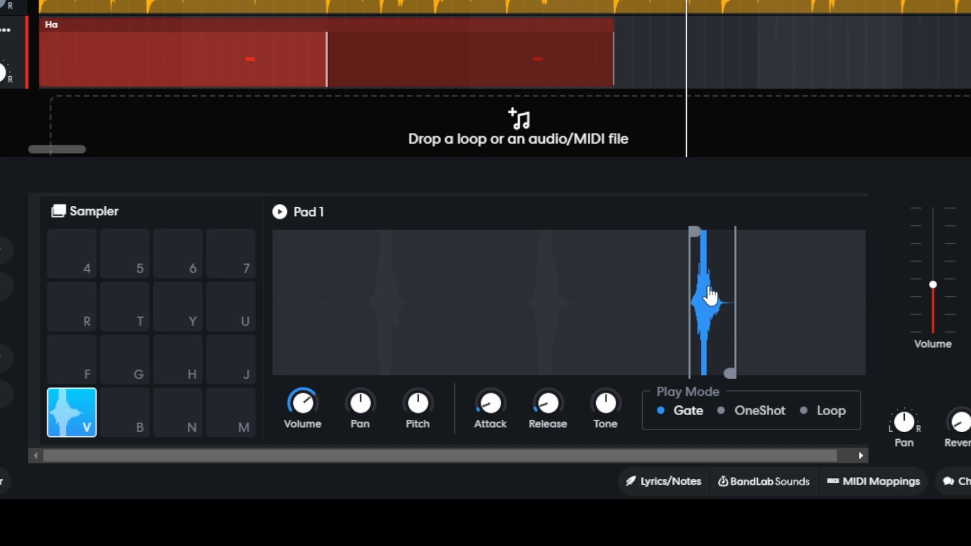
{"action": "left_click_drag", "start_coordinate": [695, 231], "coordinate": [702, 229]}
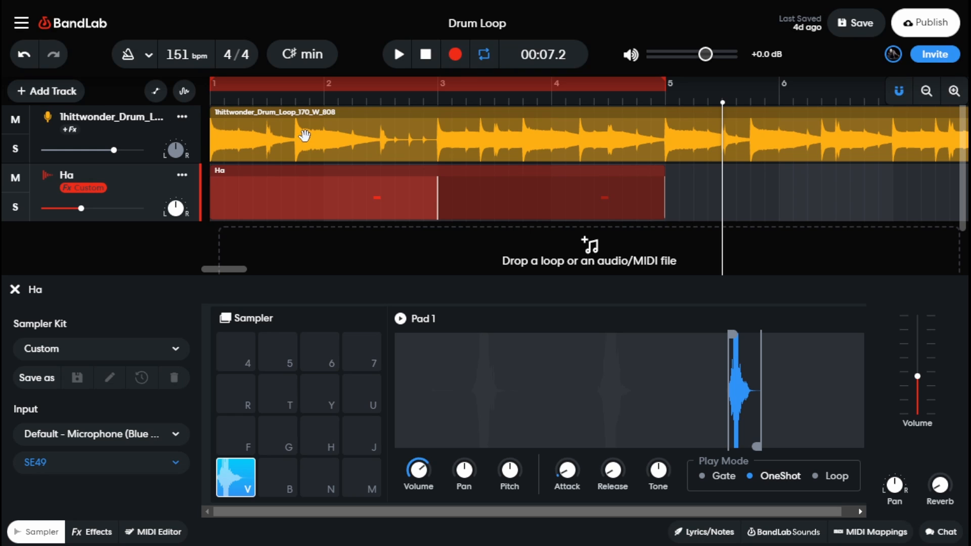
- Open the Ha region for MIDI editing and delete its existing pad V note in bar 2
{"action": "left_click", "coordinate": [16, 288]}
{"action": "left_click", "coordinate": [349, 211]}
{"action": "double_click", "coordinate": [354, 213]}
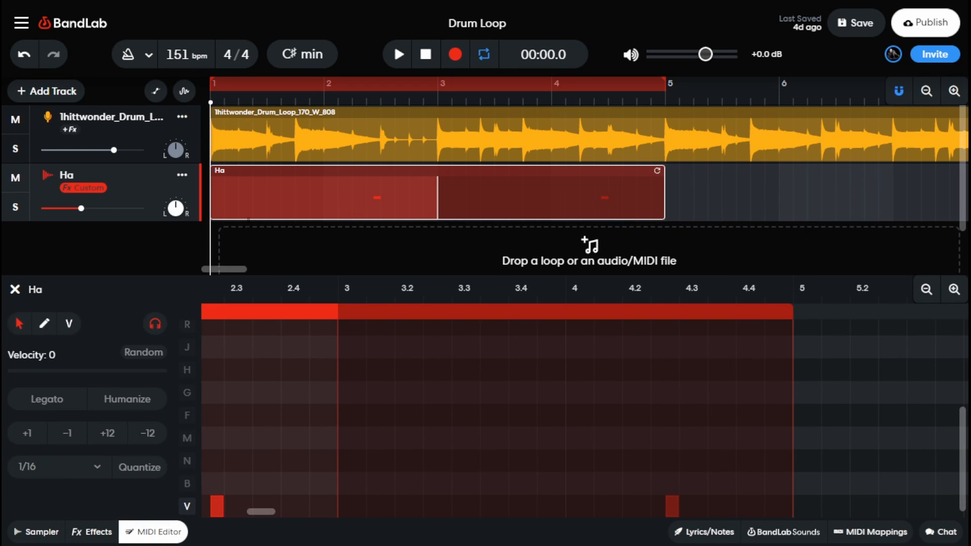
{"action": "scroll", "coordinate": [343, 354], "scroll_direction": "down", "scroll_amount": 1}
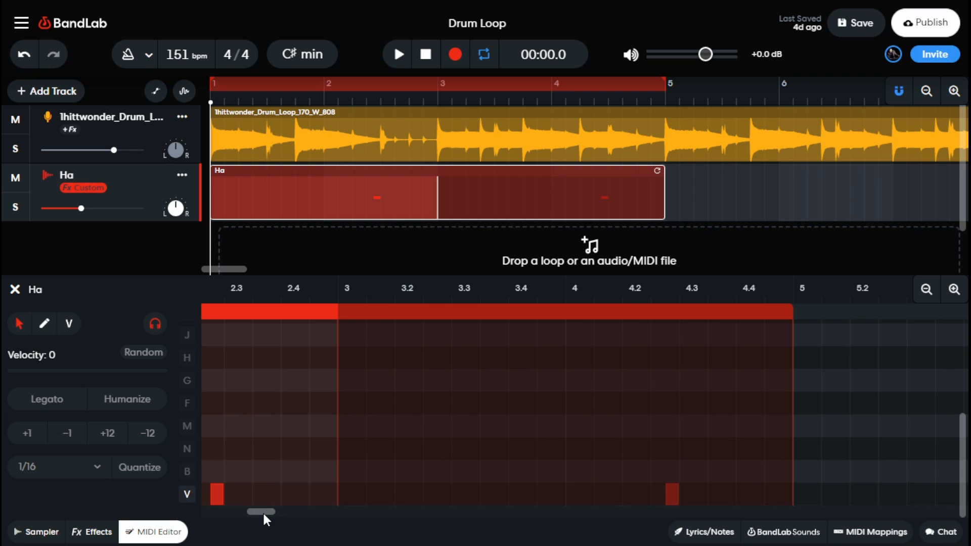
{"action": "left_click_drag", "start_coordinate": [262, 511], "coordinate": [189, 508]}
{"action": "left_click", "coordinate": [544, 493]}
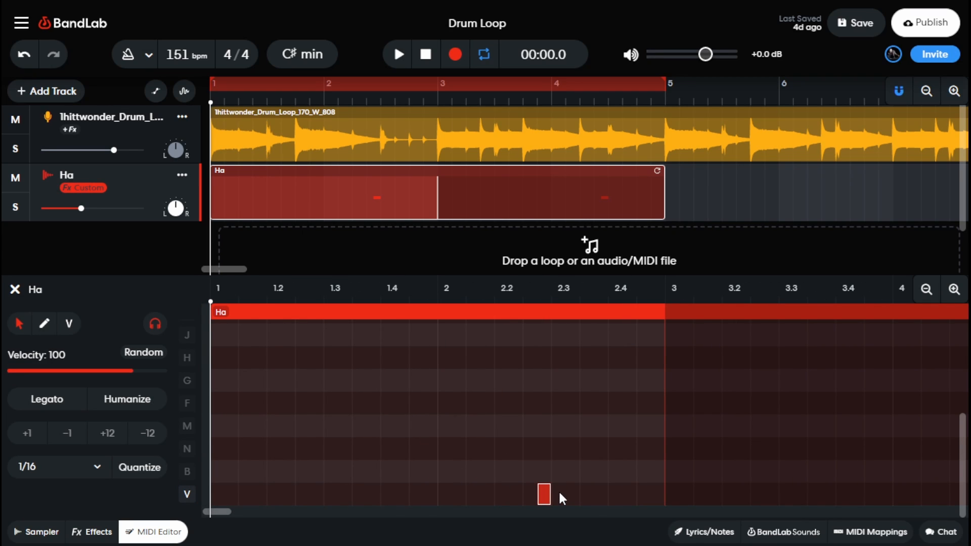
{"action": "key", "text": "Delete"}
- Add a pad V note to the Ha region in bar 2, about midway between beats 2.2 and 2.3
{"action": "mouse_move", "coordinate": [218, 514]}
{"action": "left_mouse_down"}
{"action": "mouse_move", "coordinate": [247, 509]}
{"action": "mouse_move", "coordinate": [224, 508]}
{"action": "left_mouse_up"}
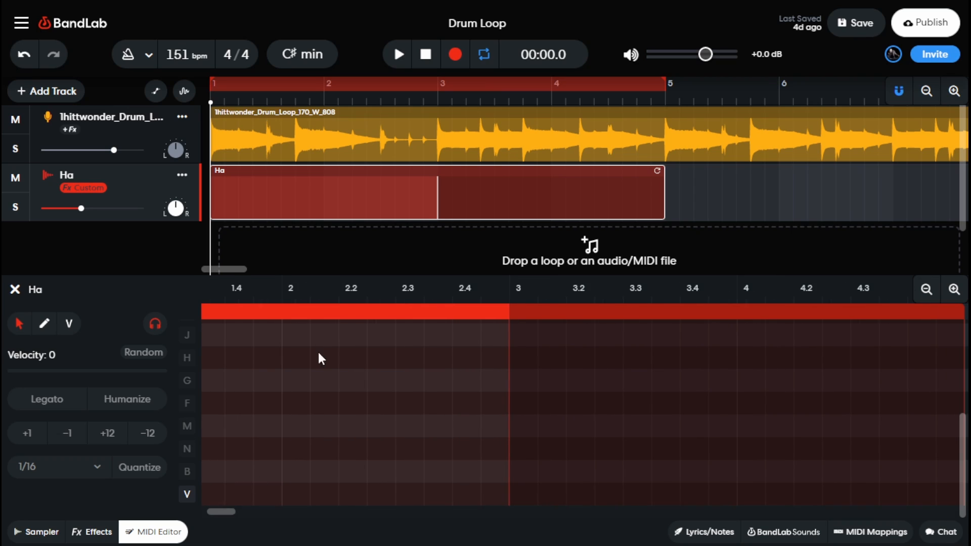
{"action": "left_click", "coordinate": [924, 292]}
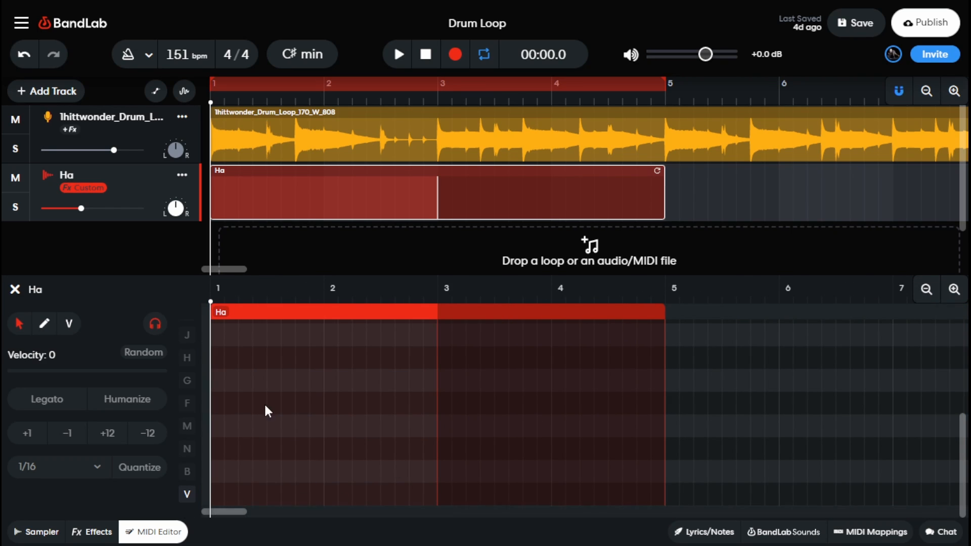
{"action": "scroll", "coordinate": [233, 373], "scroll_direction": "up", "scroll_amount": 3}
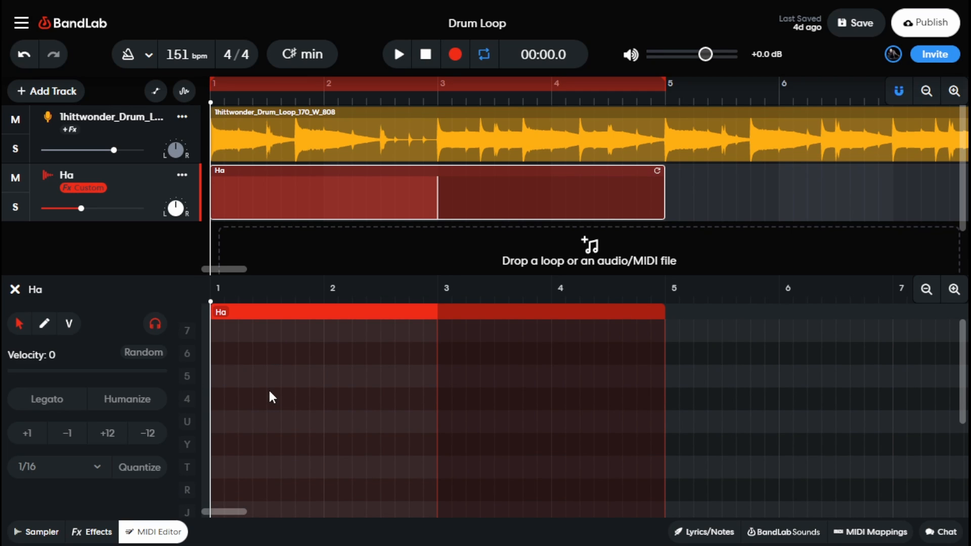
{"action": "scroll", "coordinate": [227, 389], "scroll_direction": "down", "scroll_amount": 3}
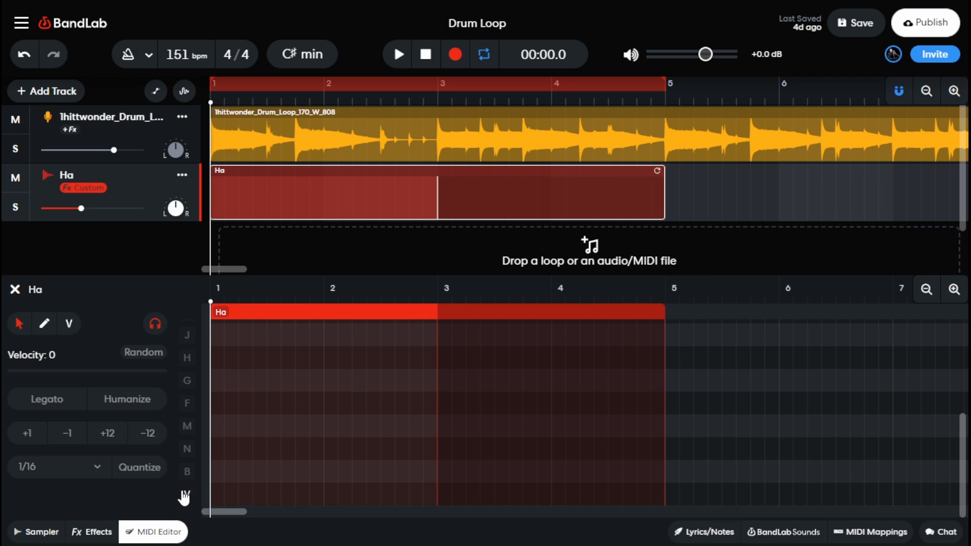
{"action": "scroll", "coordinate": [207, 387], "scroll_direction": "up", "scroll_amount": 3}
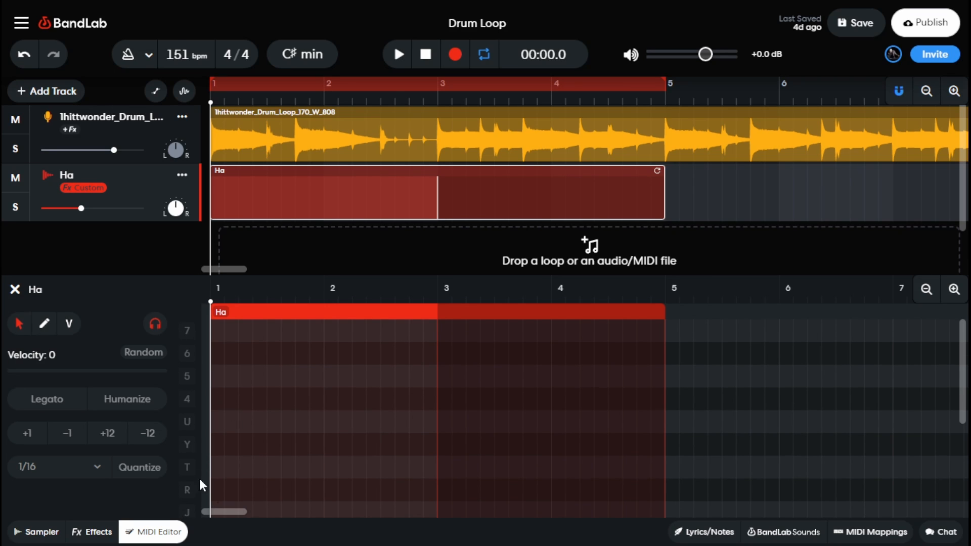
{"action": "scroll", "coordinate": [358, 332], "scroll_direction": "down", "scroll_amount": 1}
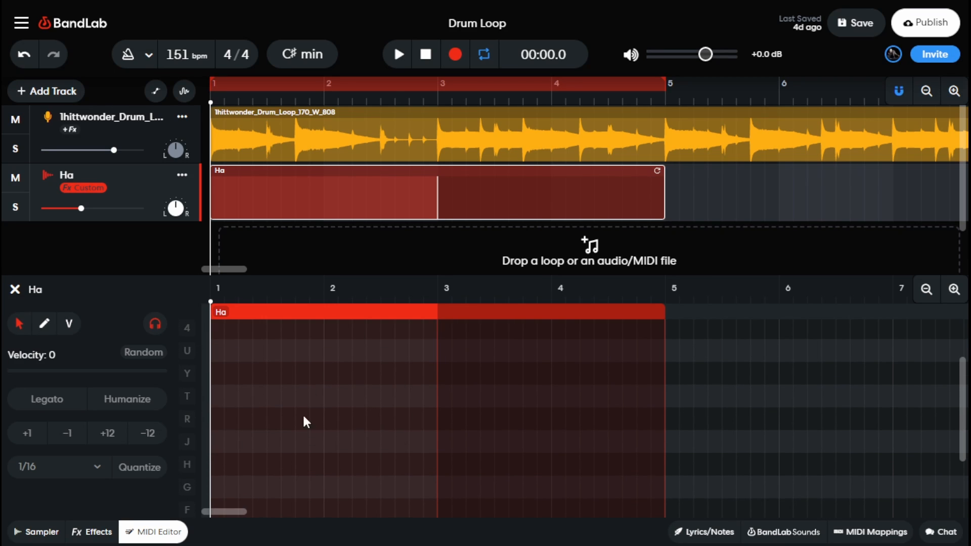
{"action": "scroll", "coordinate": [273, 465], "scroll_direction": "down", "scroll_amount": 2}
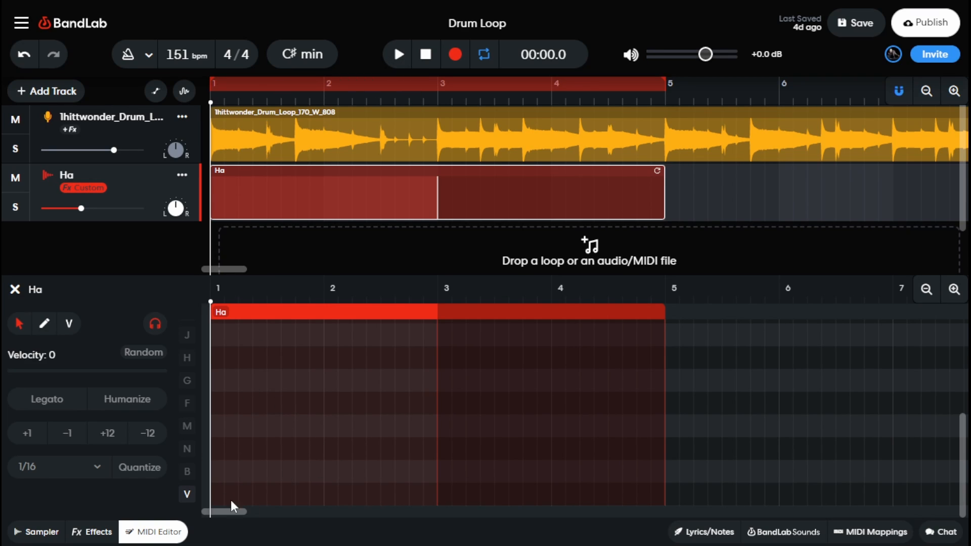
{"action": "left_click", "coordinate": [399, 55]}
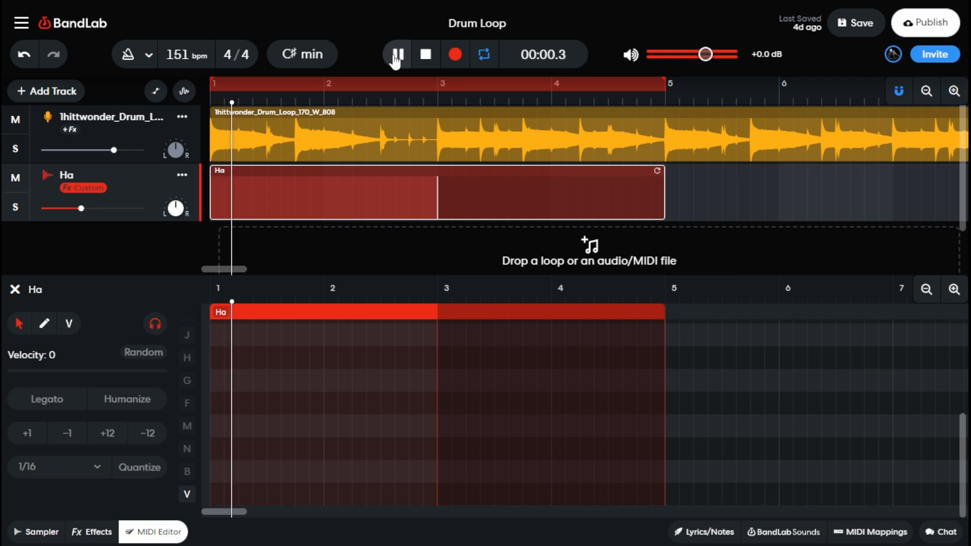
{"action": "left_click", "coordinate": [425, 55]}
{"action": "double_click", "coordinate": [373, 494]}
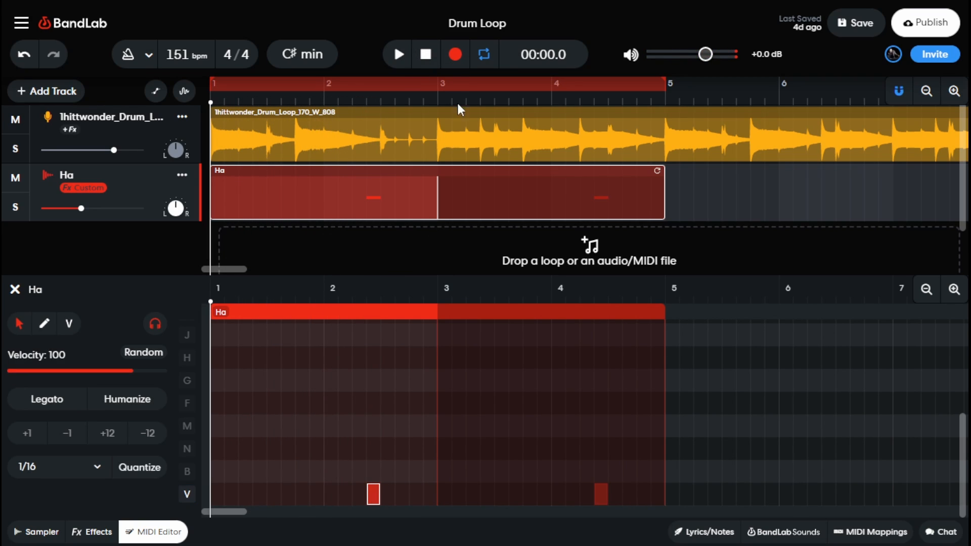
- Reposition the pad V note just before beat 2.3, playing the project to check its timing against the drum loop
{"action": "left_click", "coordinate": [399, 54]}
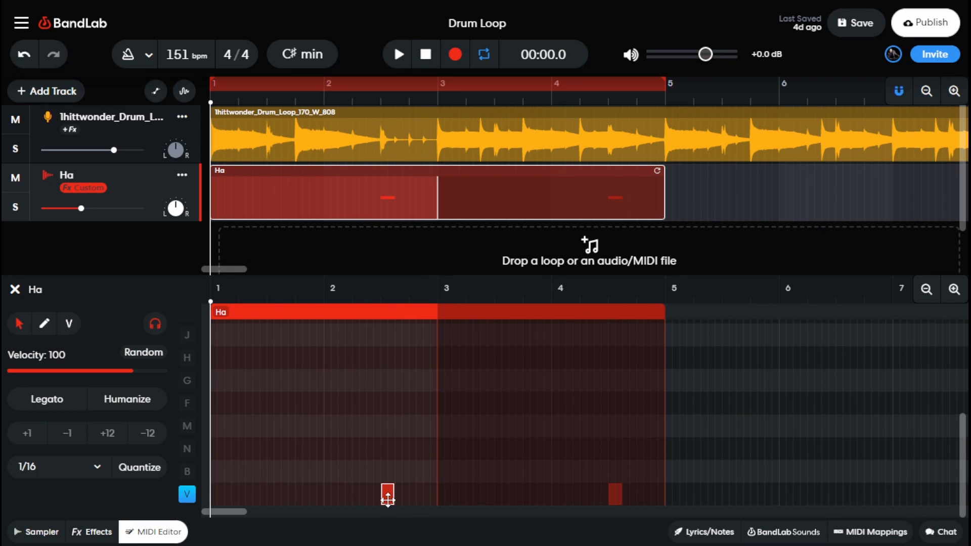
{"action": "left_click_drag", "start_coordinate": [388, 501], "coordinate": [395, 500]}
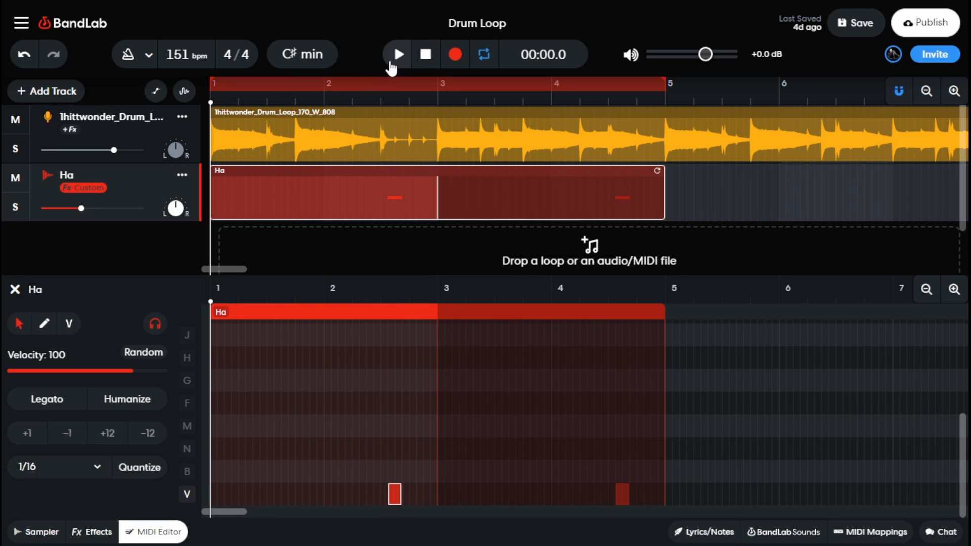
{"action": "left_click", "coordinate": [406, 60]}
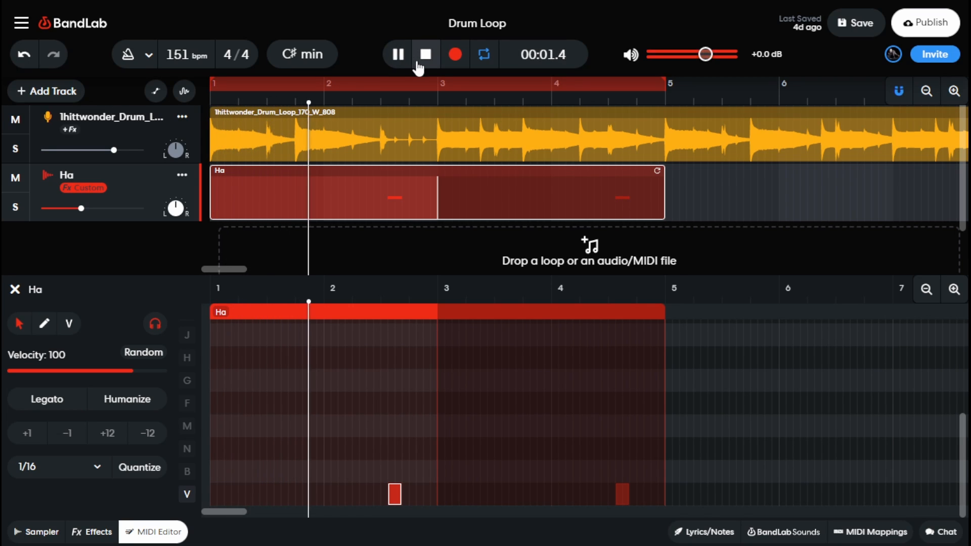
{"action": "left_click", "coordinate": [418, 70]}
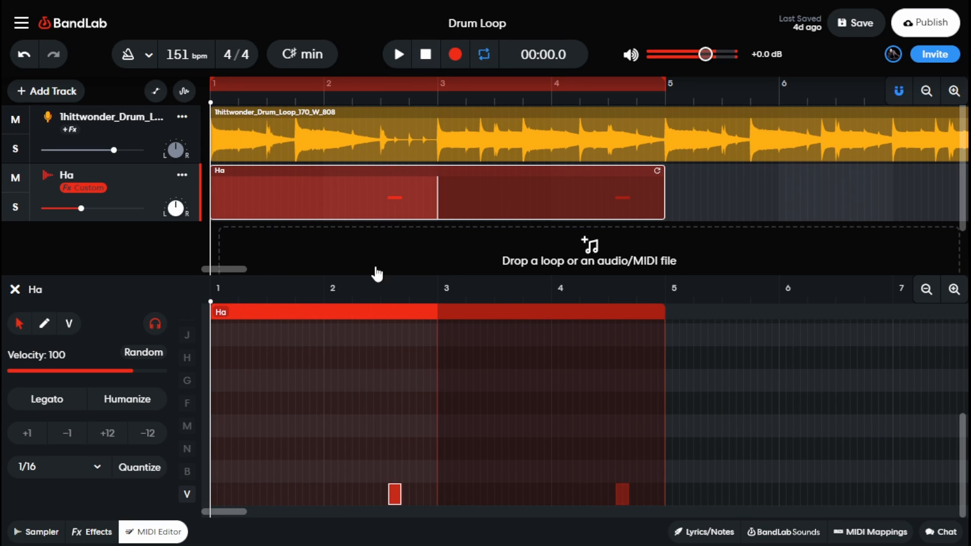
{"action": "left_click_drag", "start_coordinate": [393, 499], "coordinate": [380, 500]}
{"action": "left_click", "coordinate": [399, 60]}
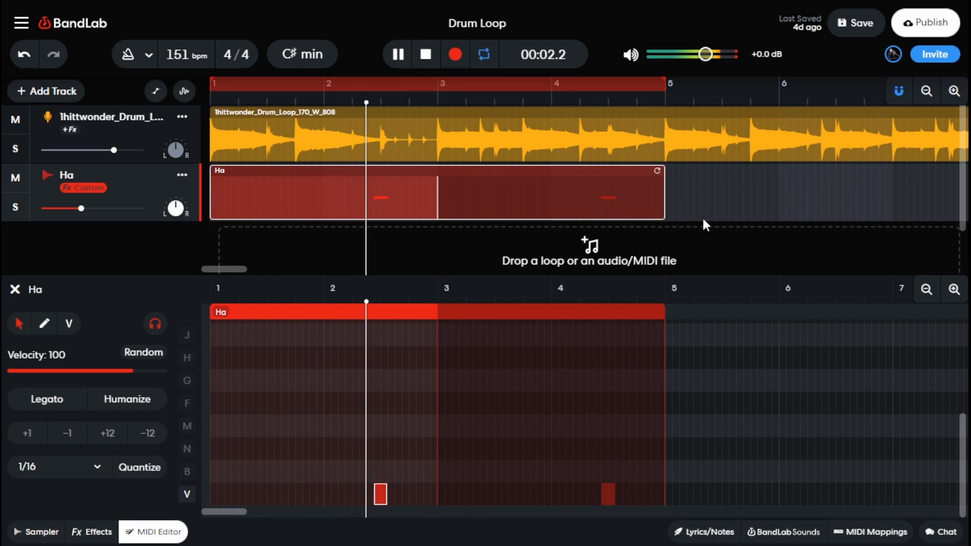
{"action": "left_click", "coordinate": [433, 50]}
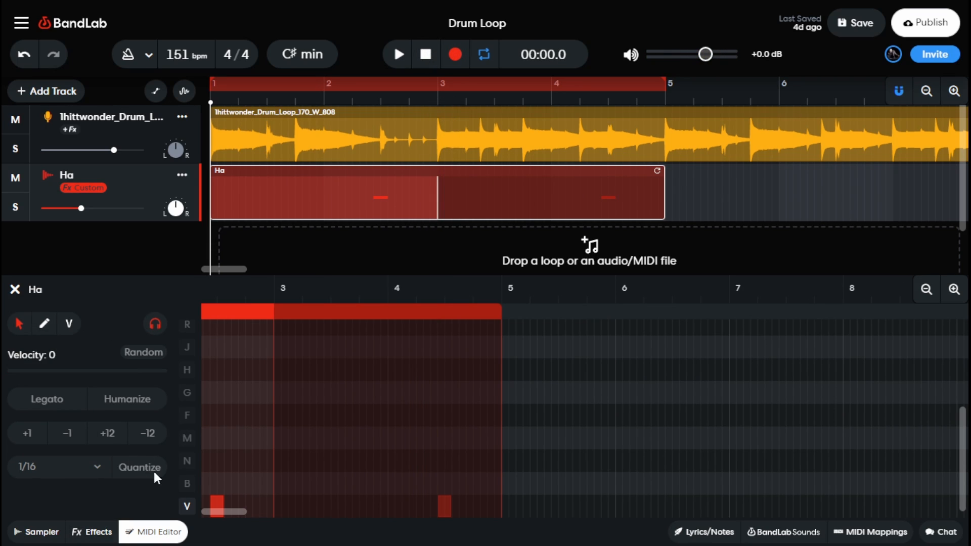
- Raise the Pad 1 sample's volume slightly in the sampler, then audition the pad and play the project from bar 2
{"action": "left_click", "coordinate": [20, 533]}
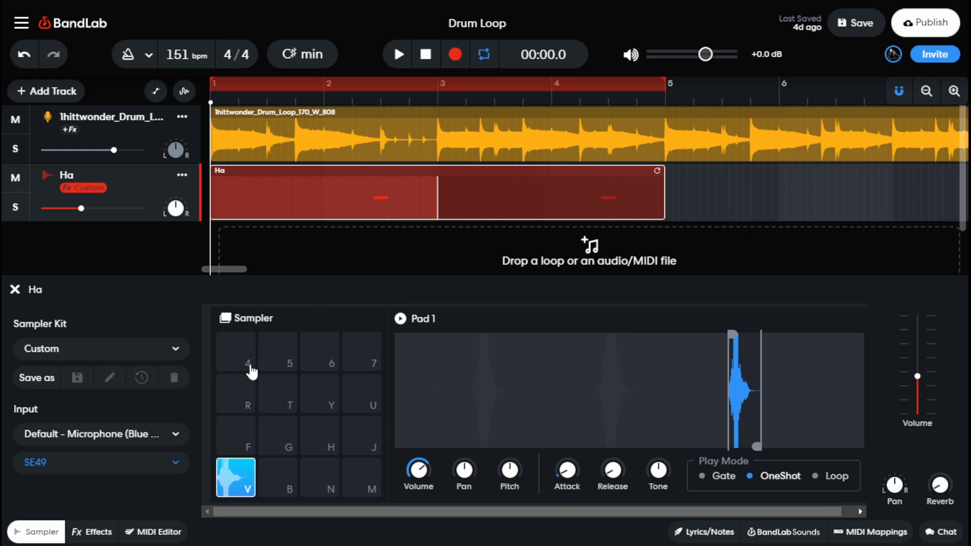
{"action": "mouse_move", "coordinate": [417, 468]}
{"action": "left_mouse_down"}
{"action": "mouse_move", "coordinate": [418, 452]}
{"action": "mouse_move", "coordinate": [420, 470]}
{"action": "left_mouse_up"}
{"action": "key", "text": "v"}
{"action": "left_click", "coordinate": [345, 99]}
{"action": "key", "text": "space"}
{"action": "key", "text": "space"}
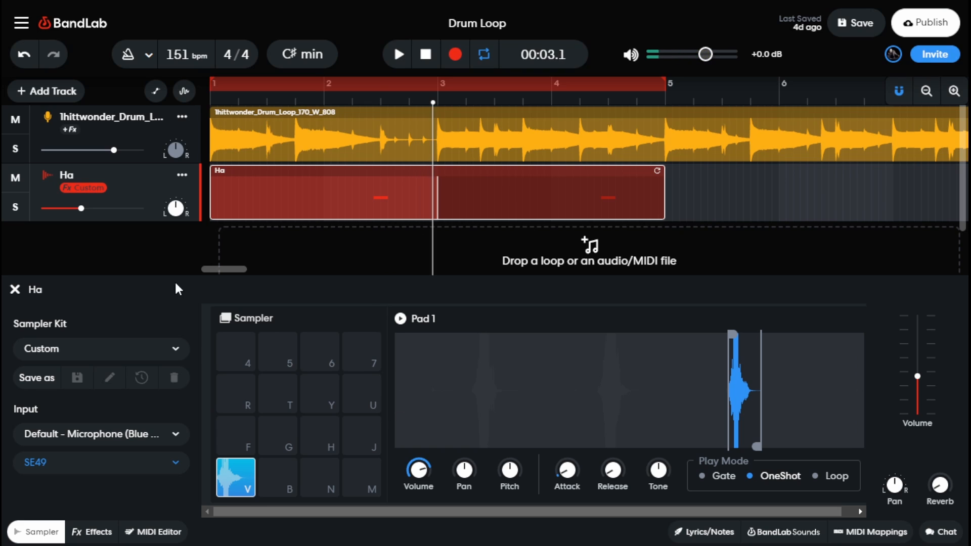
- Enable the Ping Pong Delay and Studio Reverb effects on the Ha track
{"action": "left_click", "coordinate": [101, 532]}
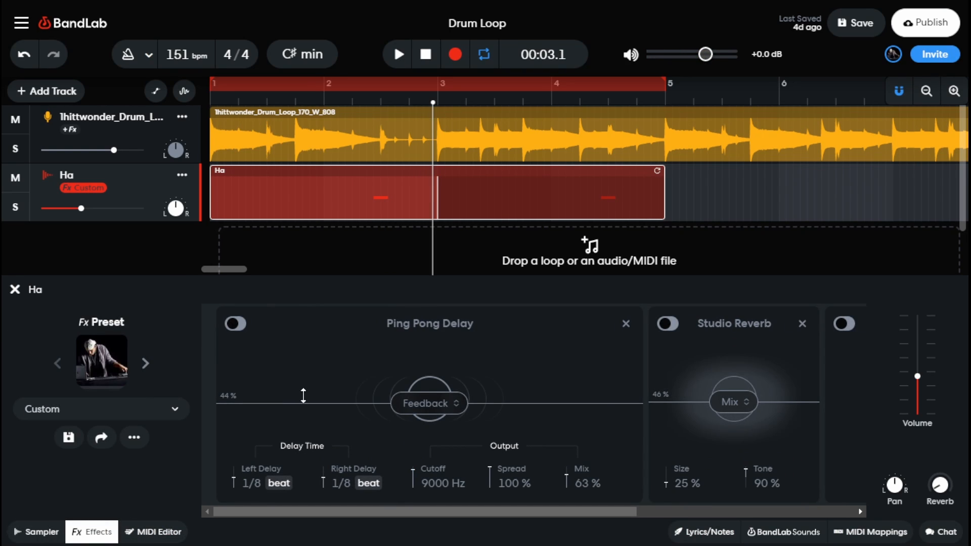
{"action": "left_click", "coordinate": [235, 327]}
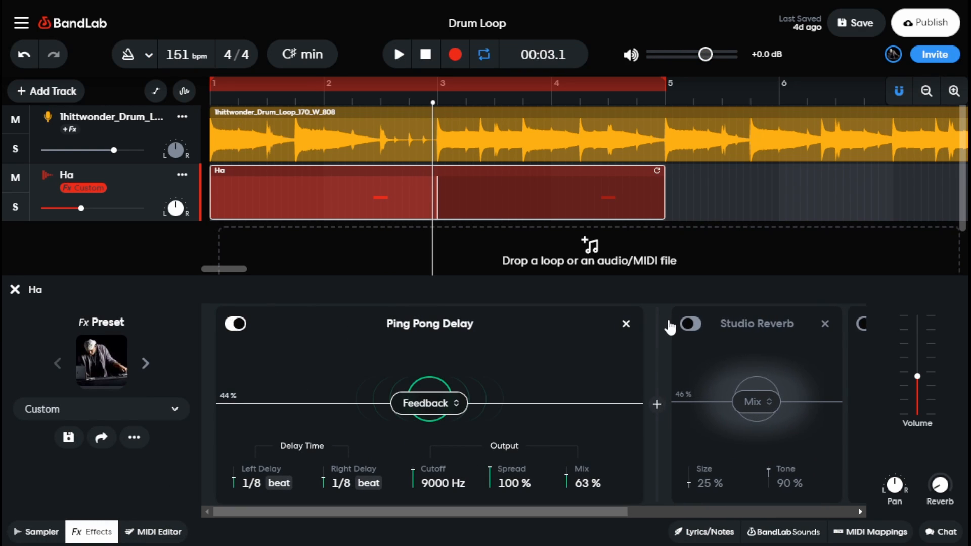
{"action": "left_click", "coordinate": [666, 325]}
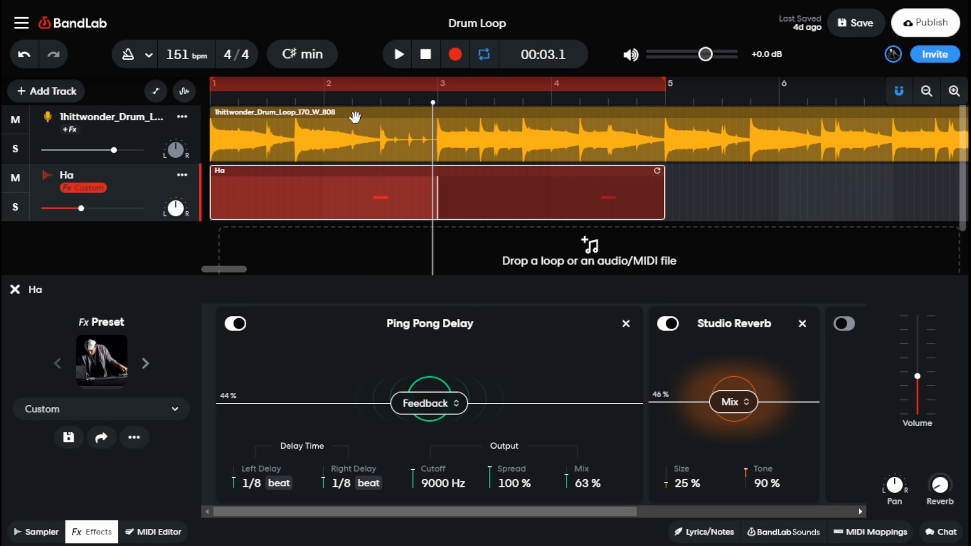
- Play the project with the effects on and lower the Ping Pong Delay's feedback to 41 %
{"action": "left_click_drag", "start_coordinate": [351, 97], "coordinate": [153, 96]}
{"action": "key", "text": "space"}
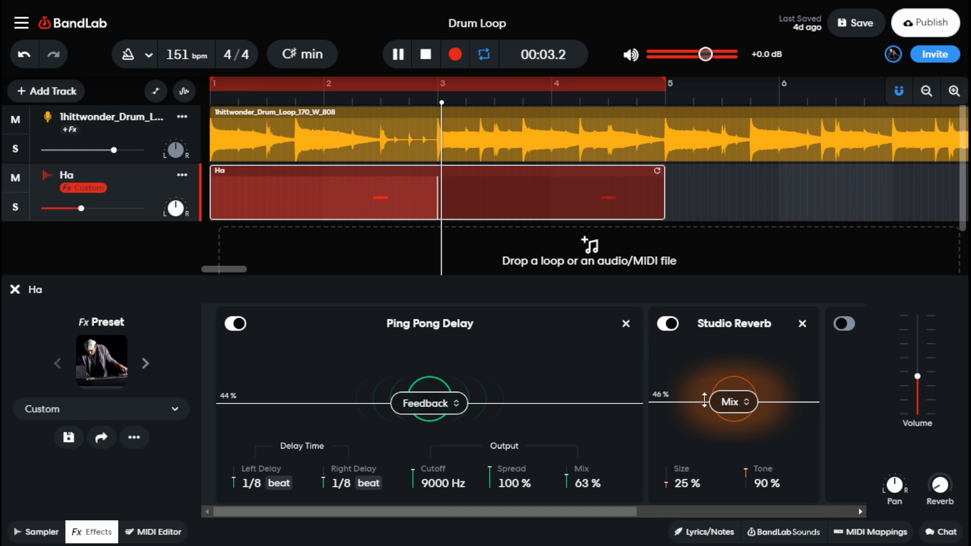
{"action": "left_click_drag", "start_coordinate": [422, 404], "coordinate": [422, 412]}
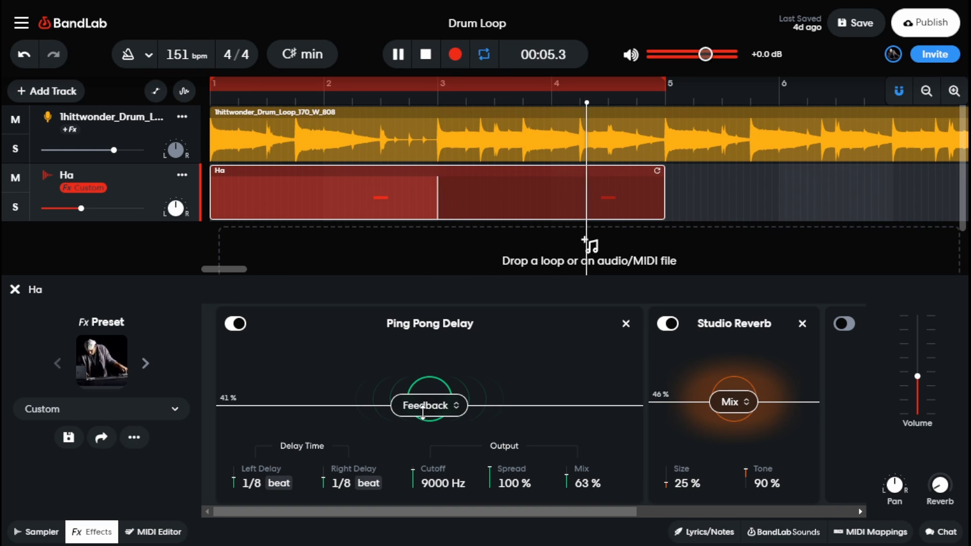